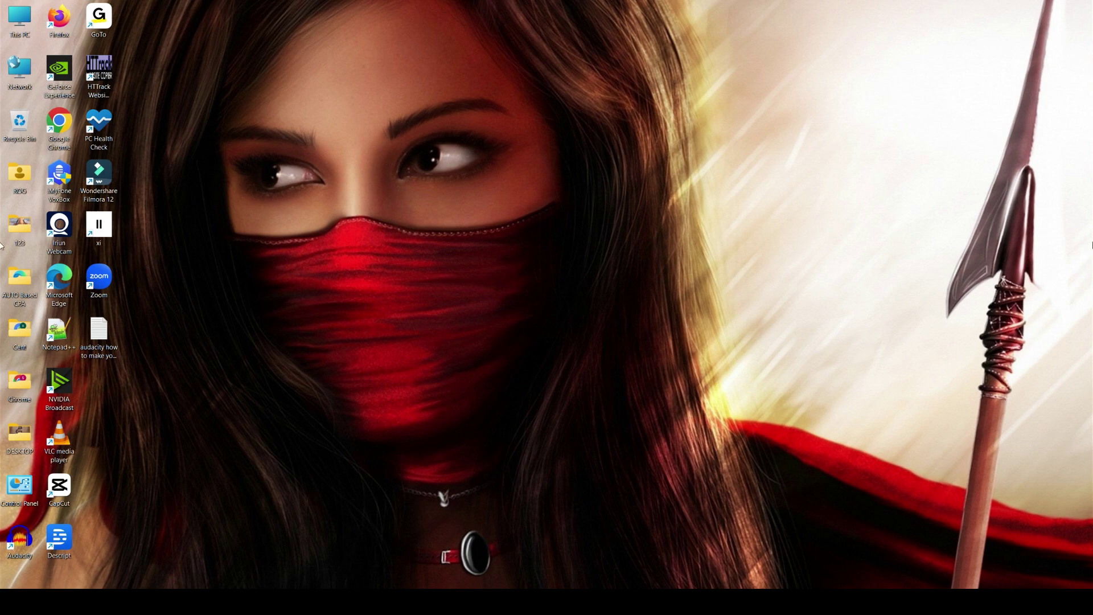
- Launch Audacity from Windows search ('auda') and bring up the file Open dialog
{"action": "key", "text": "super"}
{"action": "key", "text": "super"}
{"action": "key", "text": "super"}
{"action": "type", "text": "auda"}
{"action": "key", "text": "Return"}
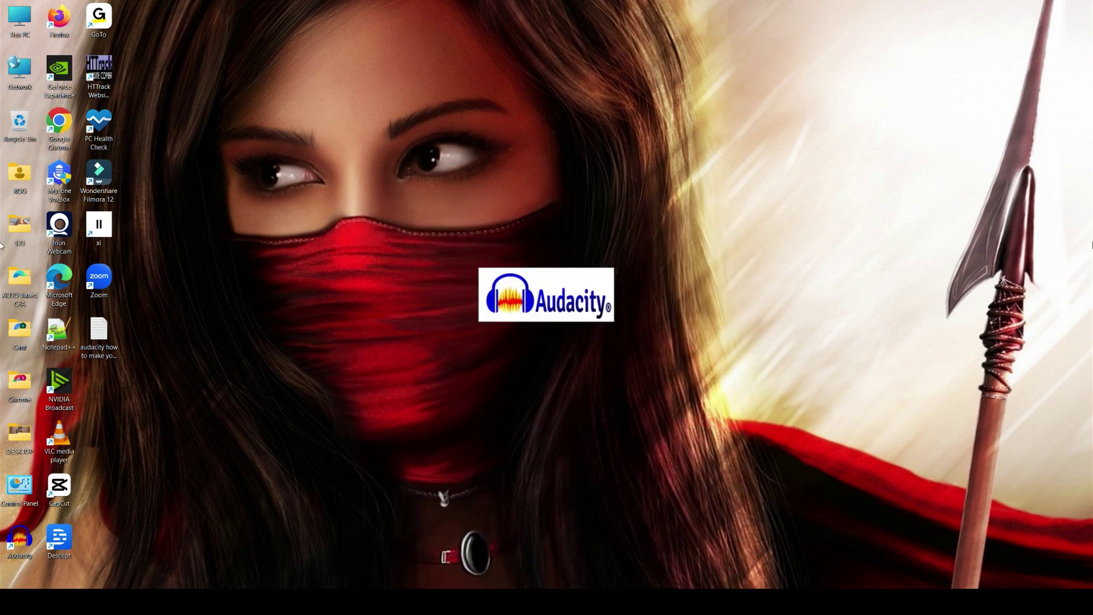
{"action": "key", "text": "ctrl+o"}
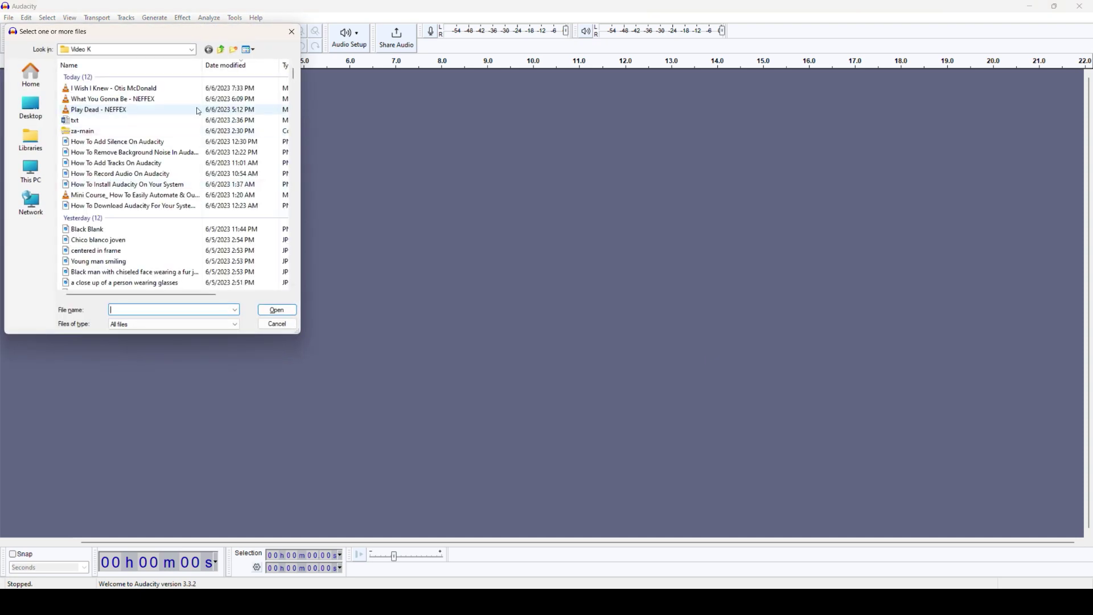
- Load 'I Wish I Knew - Otis McDonald' and select roughly 1:41 to 1:53 on the track
{"action": "double_click", "coordinate": [160, 89]}
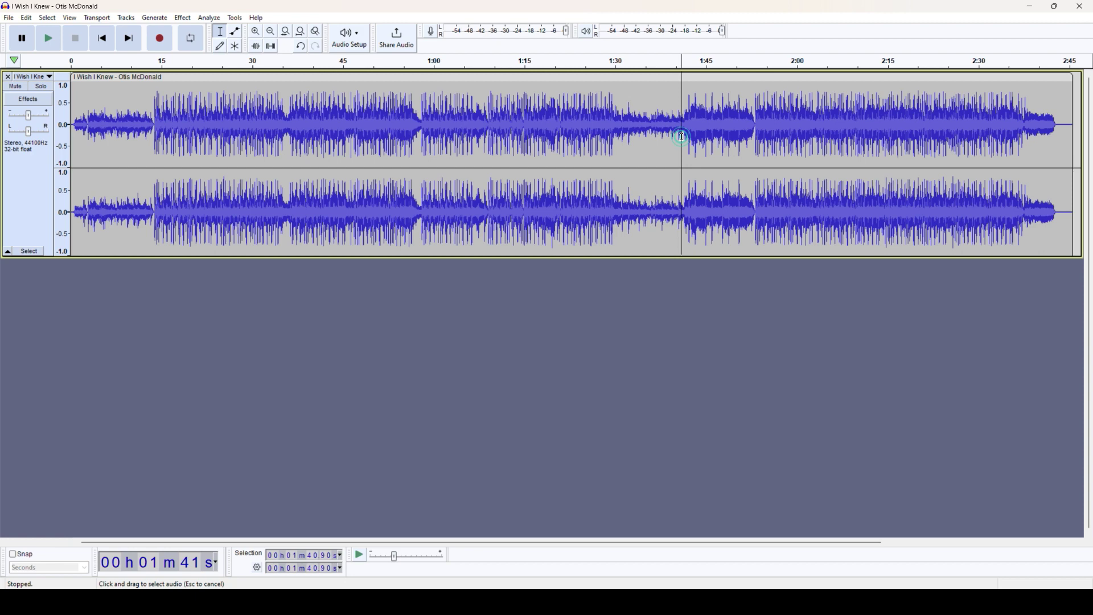
{"action": "left_click_drag", "start_coordinate": [681, 146], "coordinate": [754, 149]}
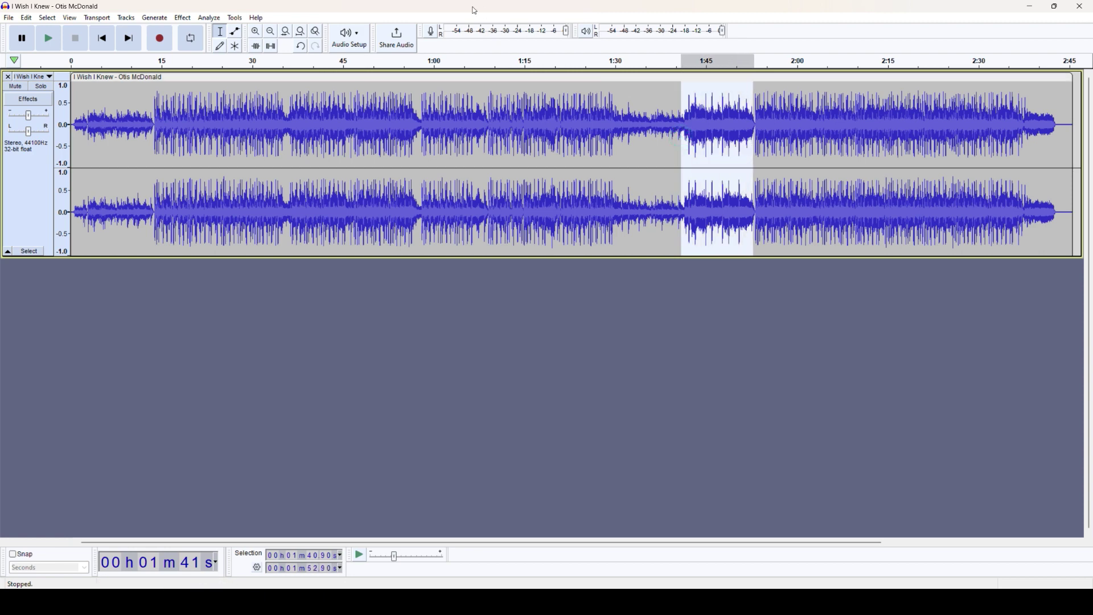
{"action": "left_click", "coordinate": [183, 18]}
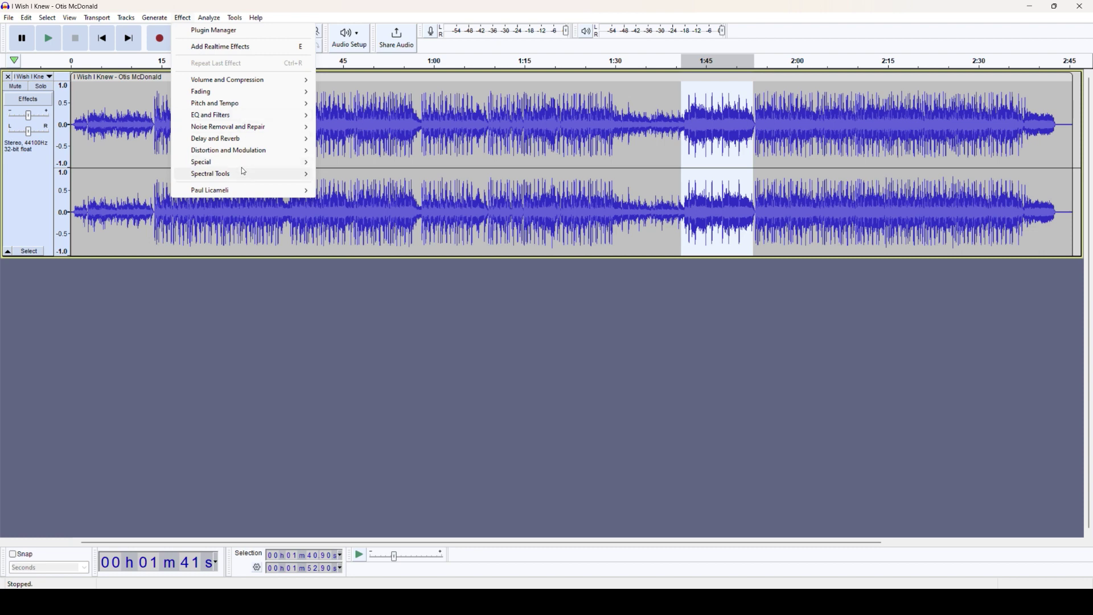
{"action": "mouse_move", "coordinate": [242, 162]}
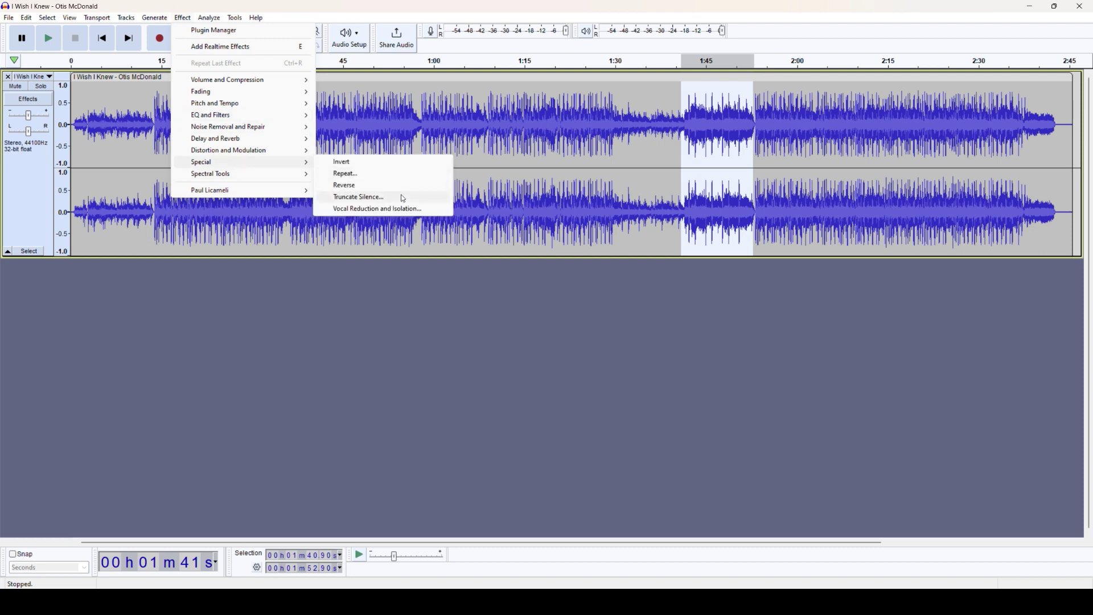
{"action": "left_click", "coordinate": [429, 209]}
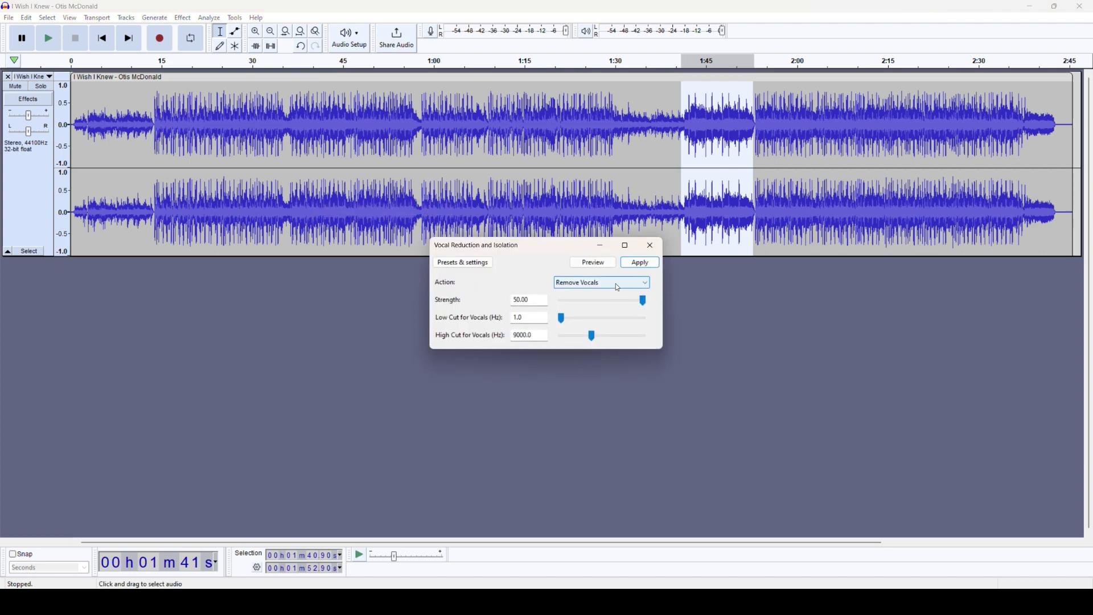
{"action": "left_click", "coordinate": [615, 283]}
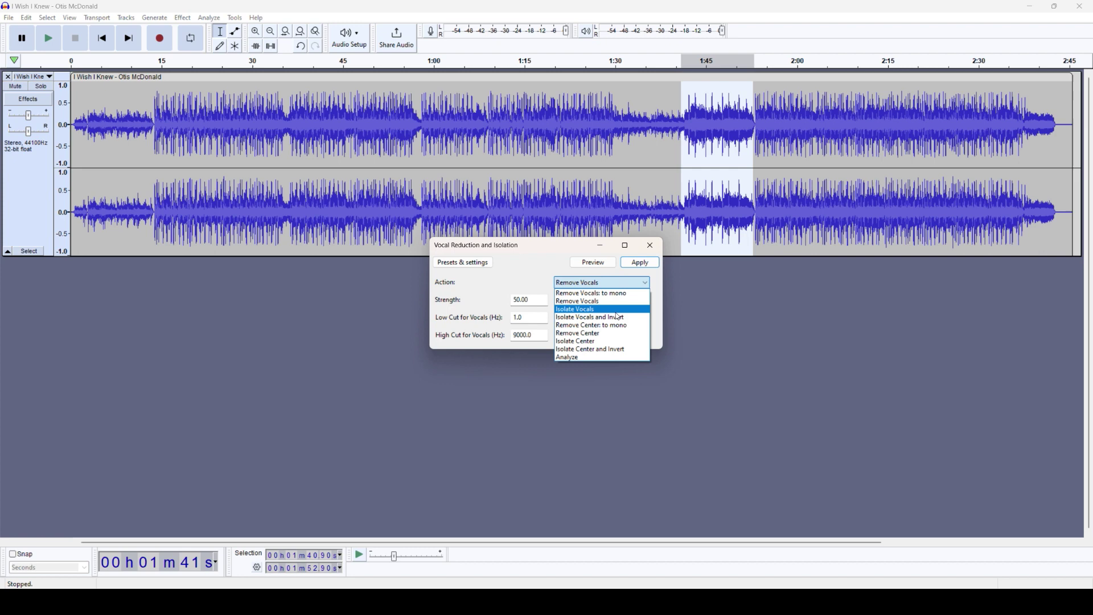
{"action": "left_click", "coordinate": [615, 310]}
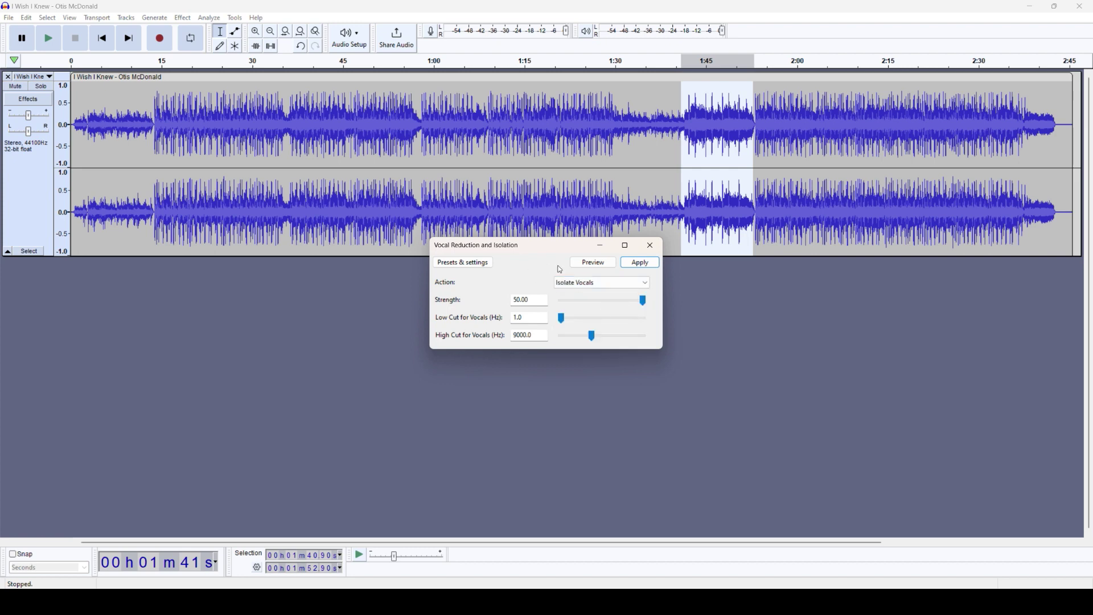
{"action": "left_click", "coordinate": [593, 264]}
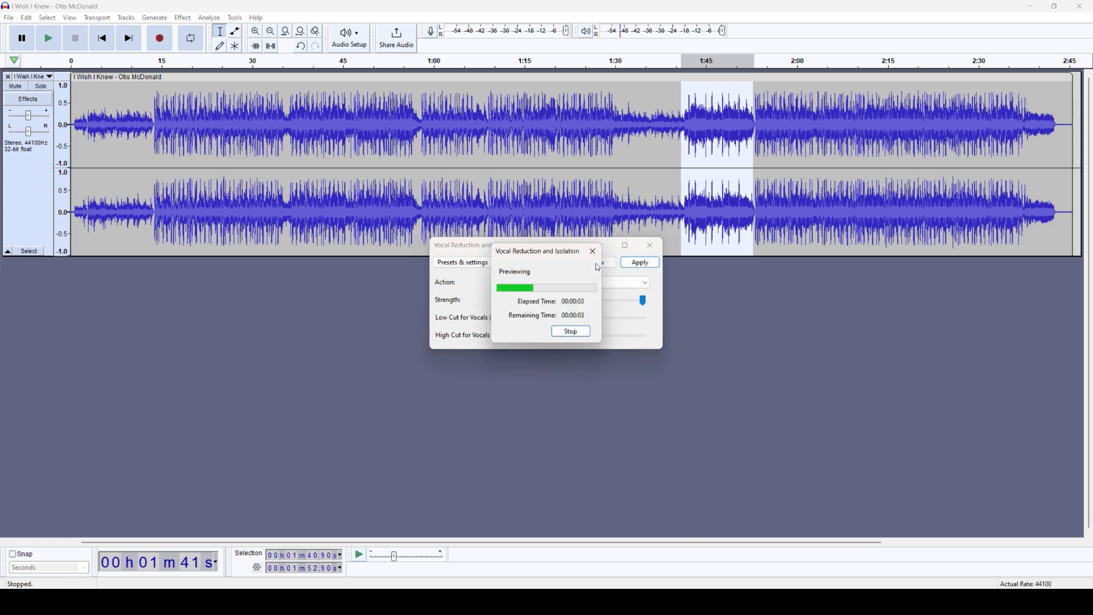
{"action": "left_click", "coordinate": [594, 253]}
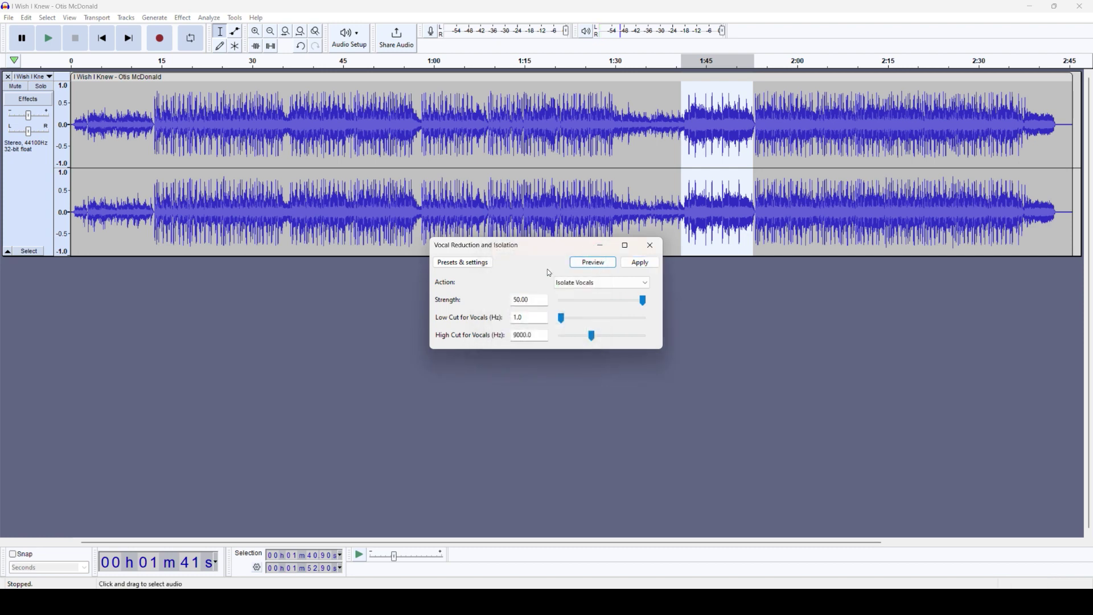
{"action": "left_click", "coordinate": [461, 265]}
{"action": "mouse_move", "coordinate": [481, 317]}
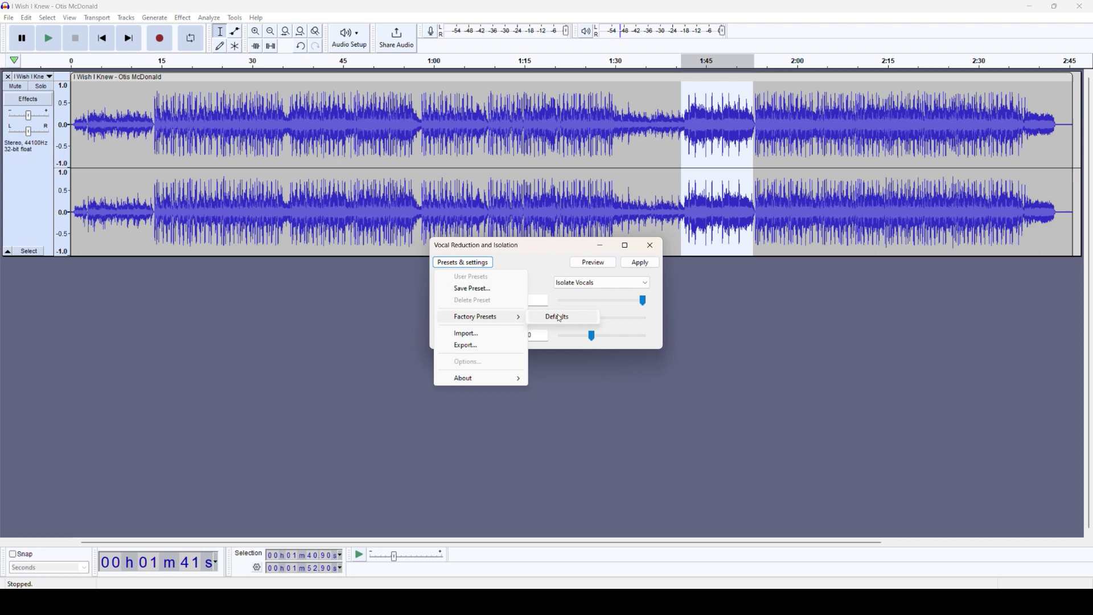
{"action": "left_click", "coordinate": [560, 318]}
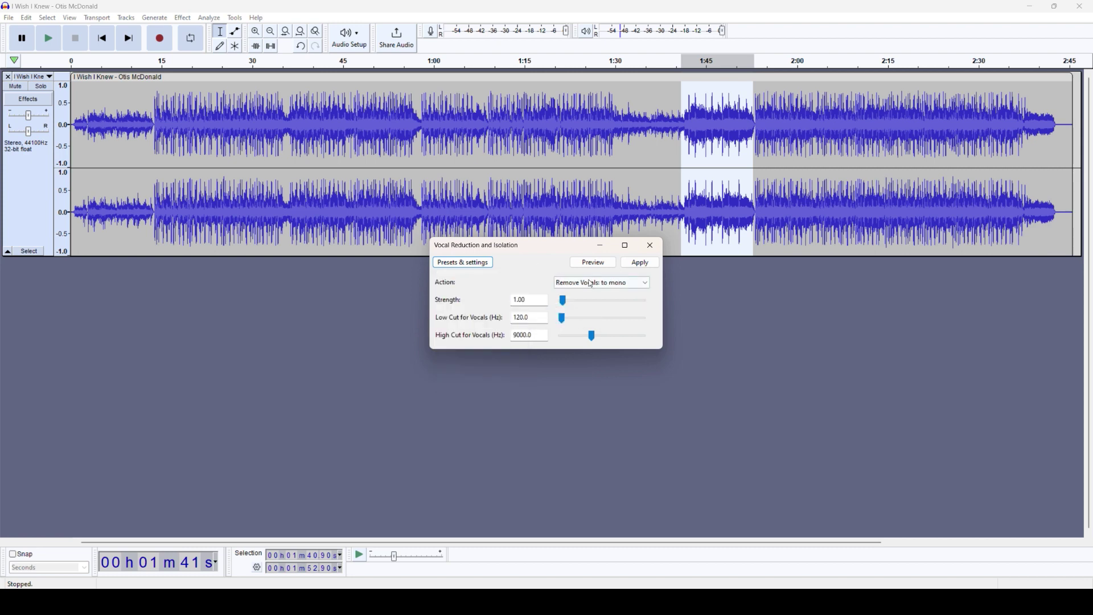
{"action": "left_click", "coordinate": [610, 286]}
{"action": "left_click", "coordinate": [609, 308]}
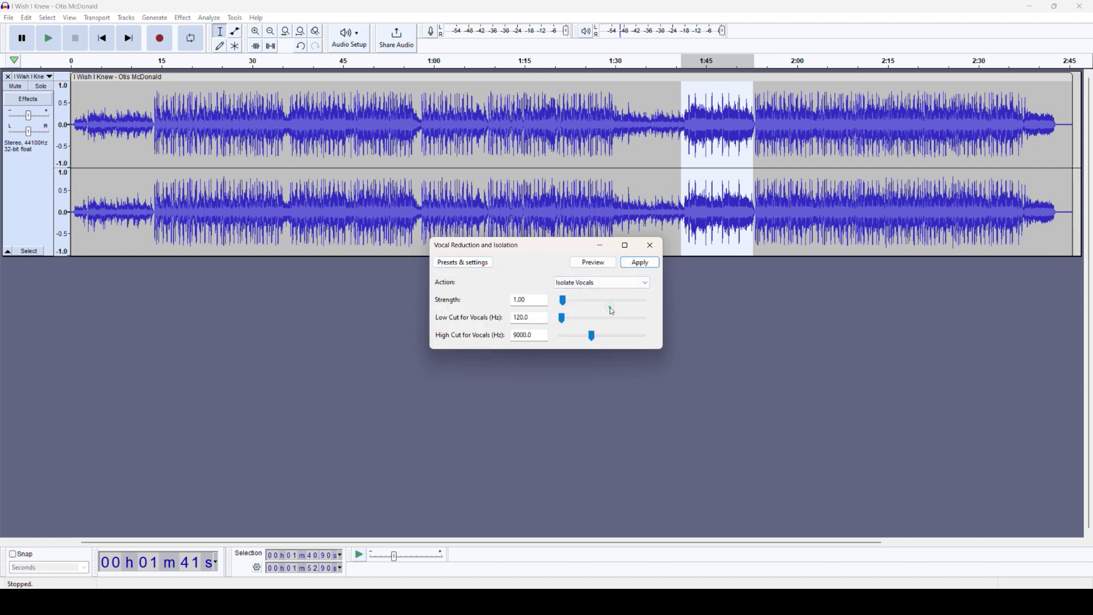
{"action": "left_click", "coordinate": [594, 265]}
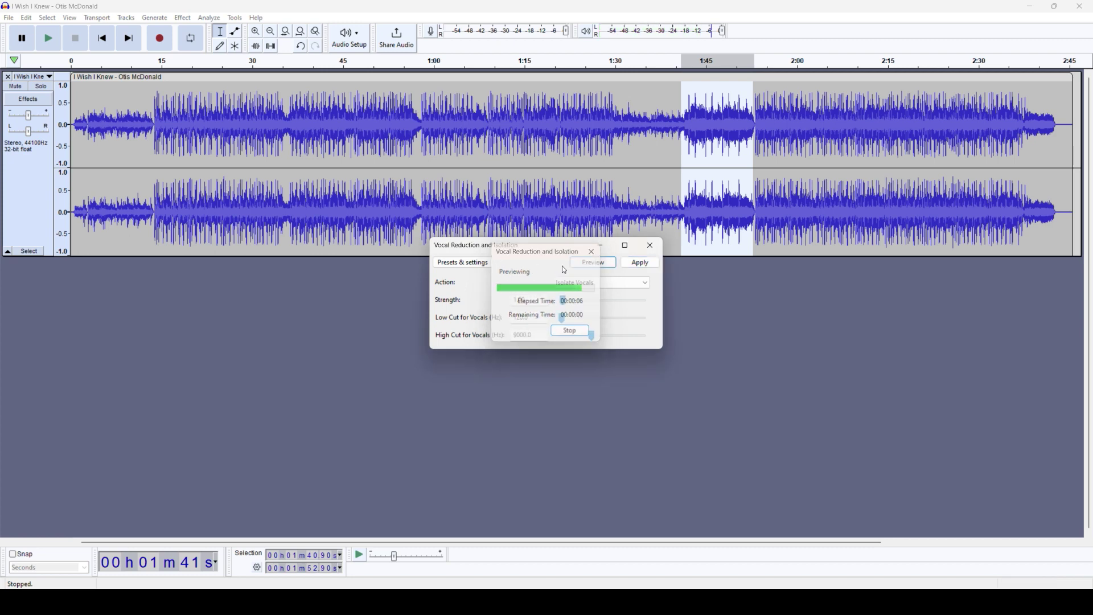
- Cancel the open effect, play the song briefly from 1:41, then select 1:42–1:53
{"action": "left_click", "coordinate": [650, 246]}
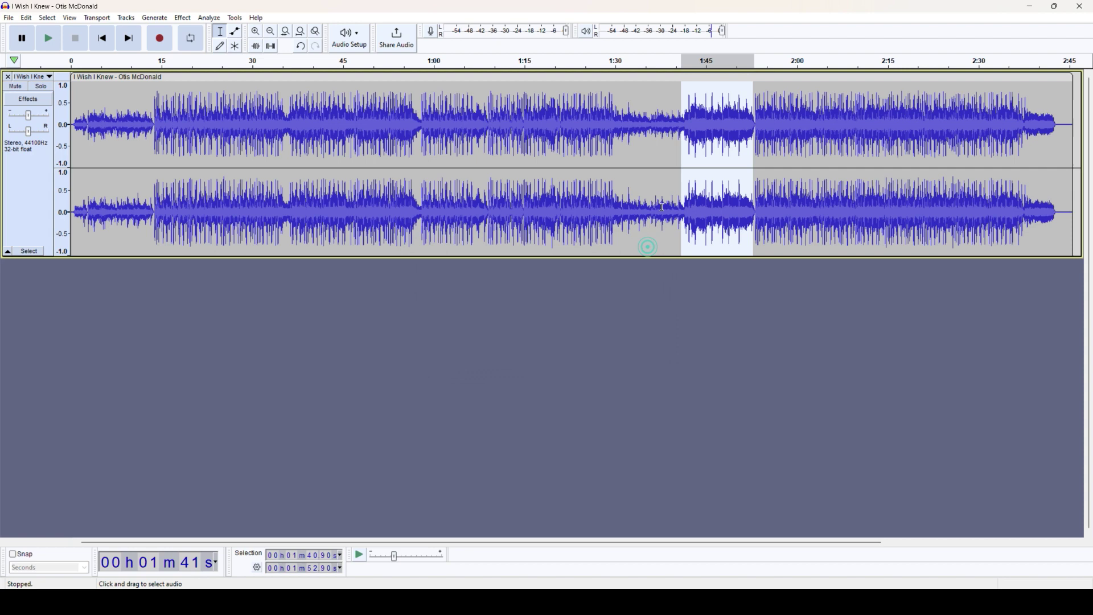
{"action": "left_click", "coordinate": [685, 149]}
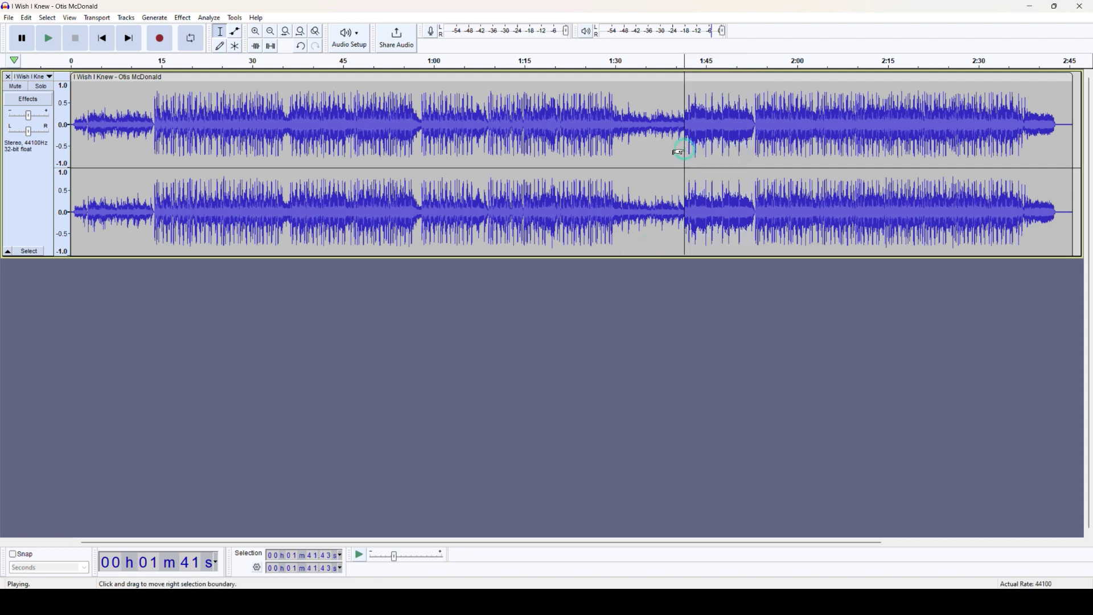
{"action": "key", "text": "space"}
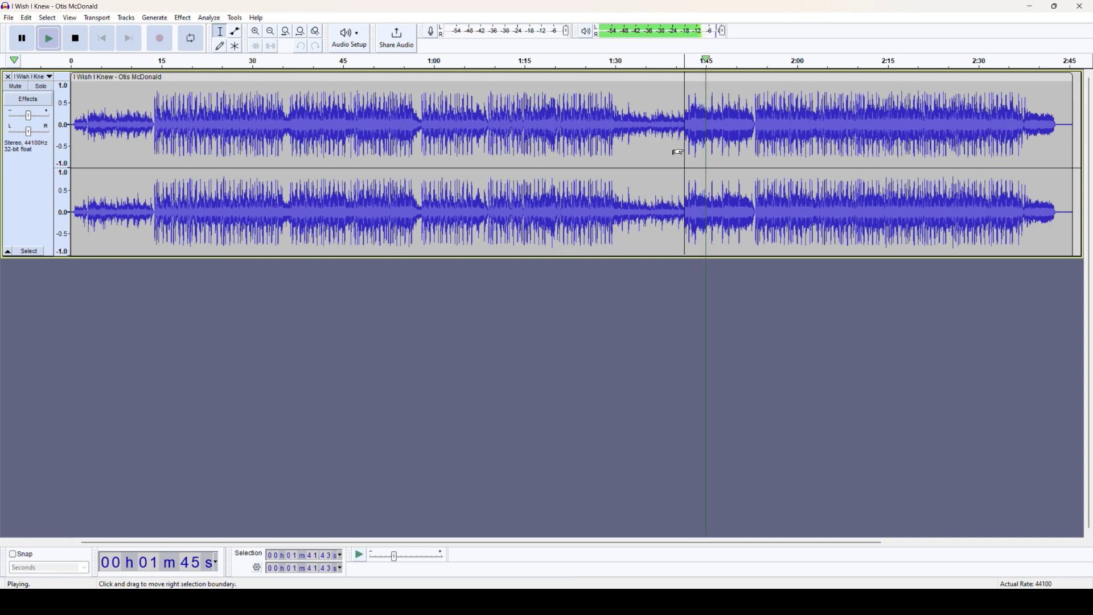
{"action": "key", "text": "space"}
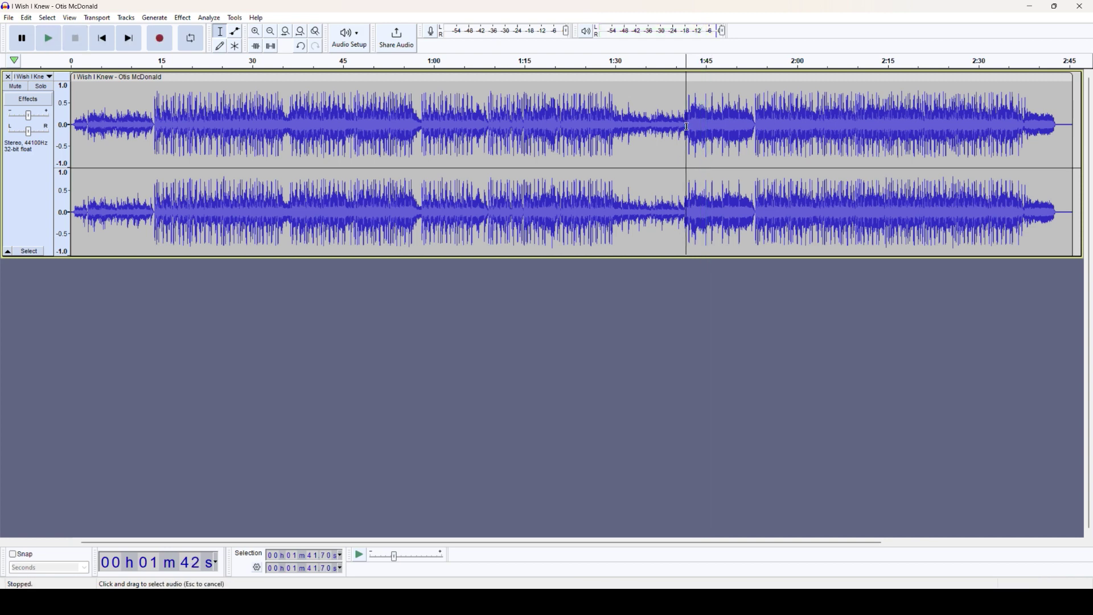
{"action": "left_click_drag", "start_coordinate": [687, 128], "coordinate": [753, 141]}
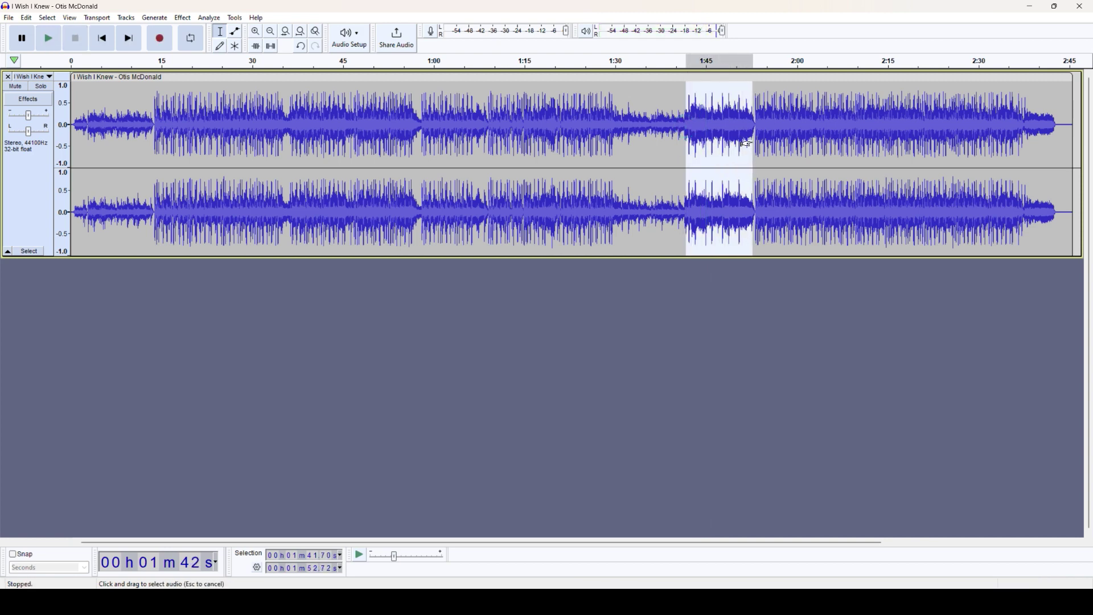
- Open Vocal Reduction and Isolation, choose Isolate Vocals, and lower the strength to about 27.80
{"action": "left_click", "coordinate": [182, 17]}
{"action": "mouse_move", "coordinate": [214, 161]}
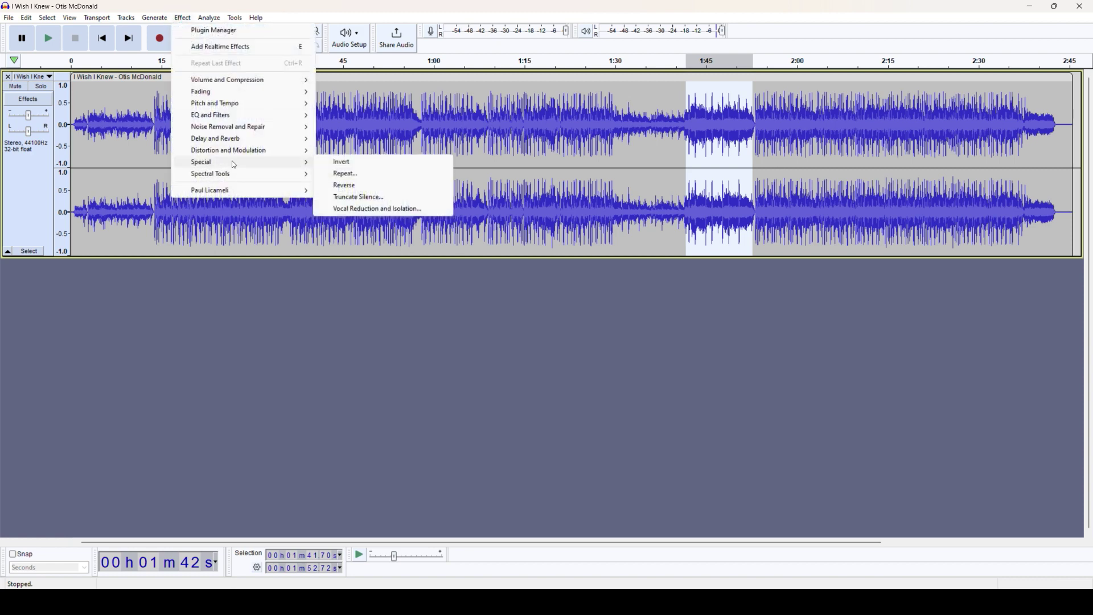
{"action": "left_click", "coordinate": [381, 209]}
{"action": "left_click", "coordinate": [608, 283]}
{"action": "left_click", "coordinate": [602, 310]}
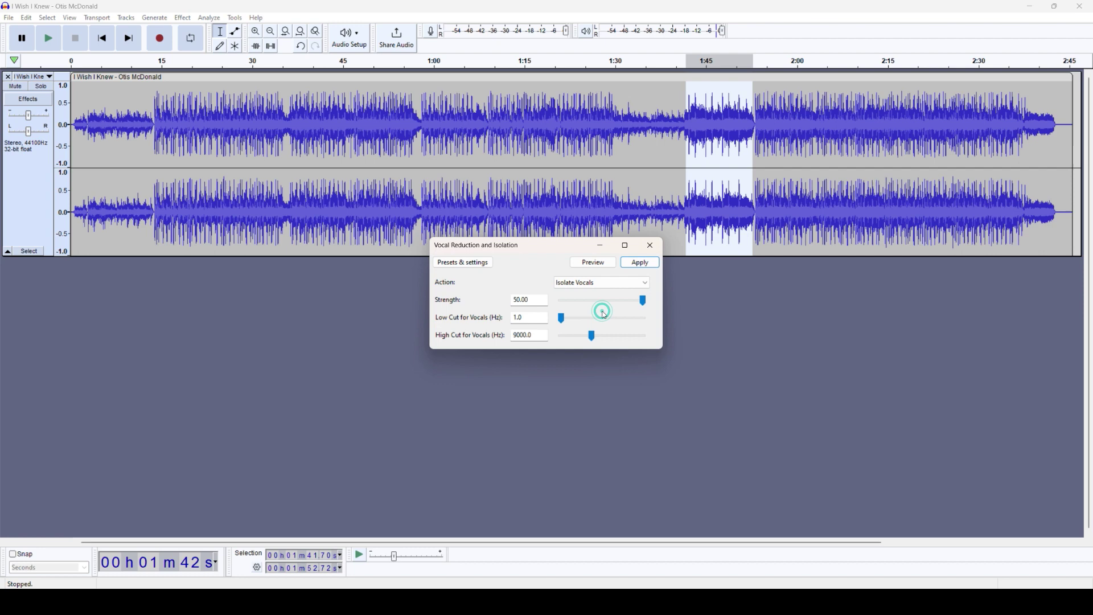
{"action": "left_click_drag", "start_coordinate": [642, 300], "coordinate": [607, 300]}
- Reset the effect to its factory defaults and switch the action to Isolate Vocals
{"action": "left_click", "coordinate": [463, 262]}
{"action": "mouse_move", "coordinate": [478, 317]}
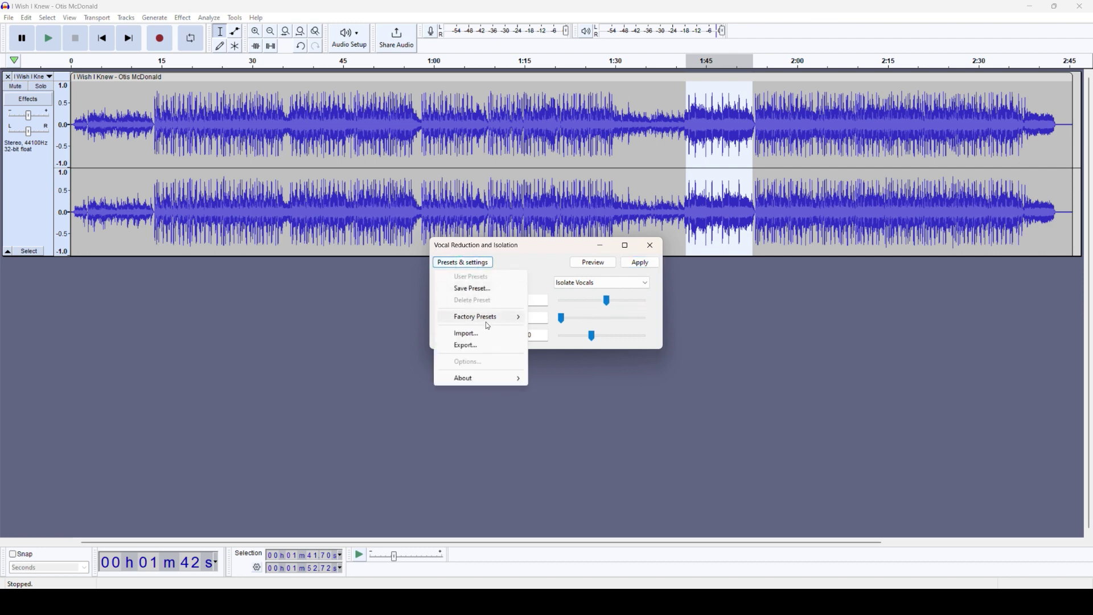
{"action": "left_click", "coordinate": [558, 317]}
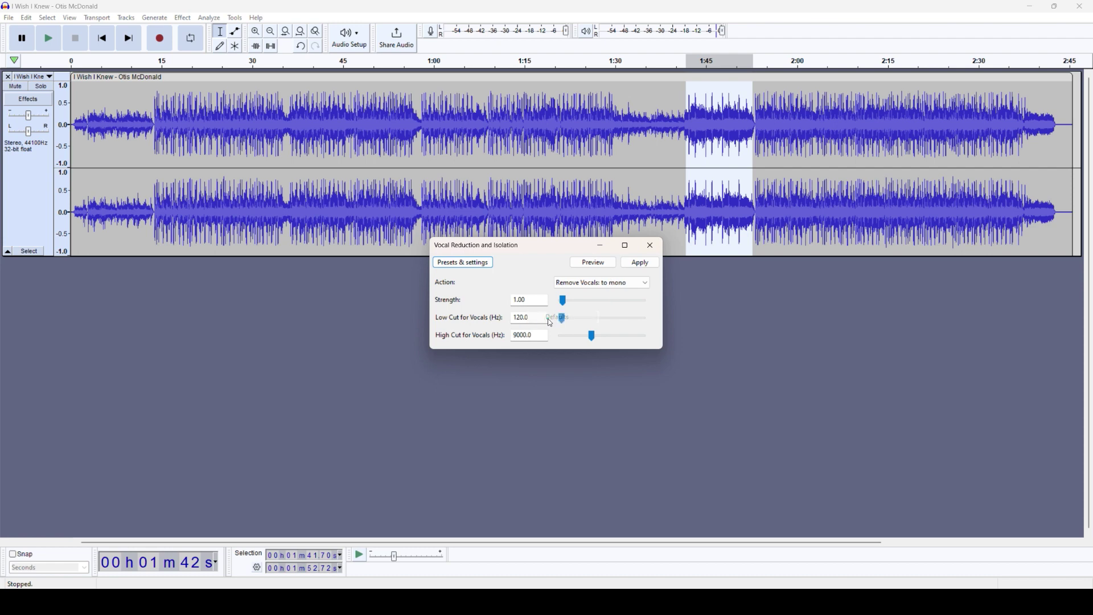
{"action": "left_click", "coordinate": [603, 284]}
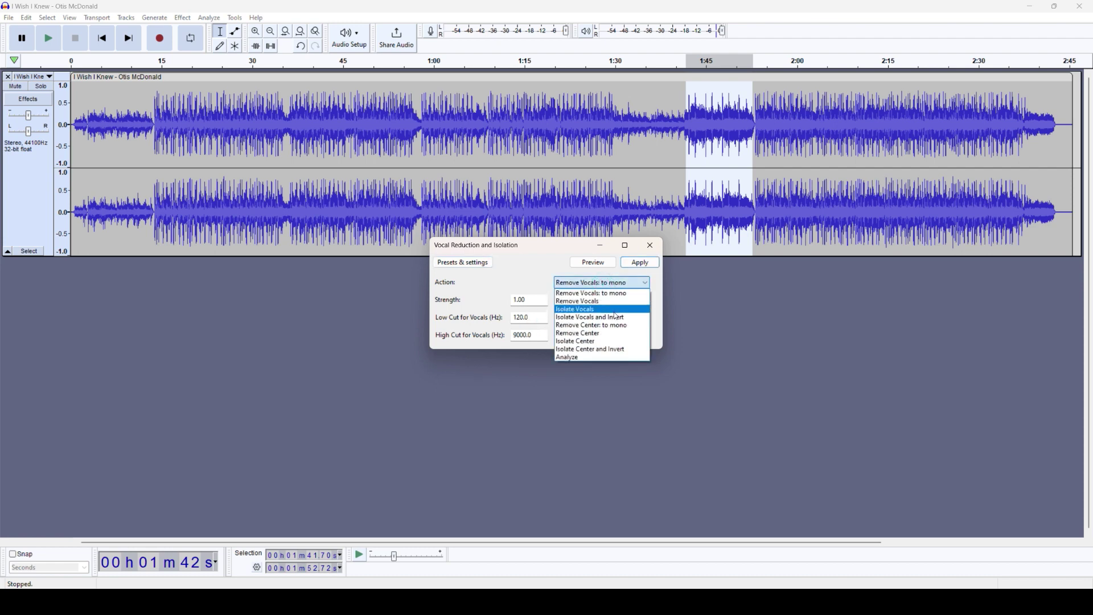
{"action": "key", "text": "Escape"}
{"action": "key", "text": "Down"}
{"action": "key", "text": "Down"}
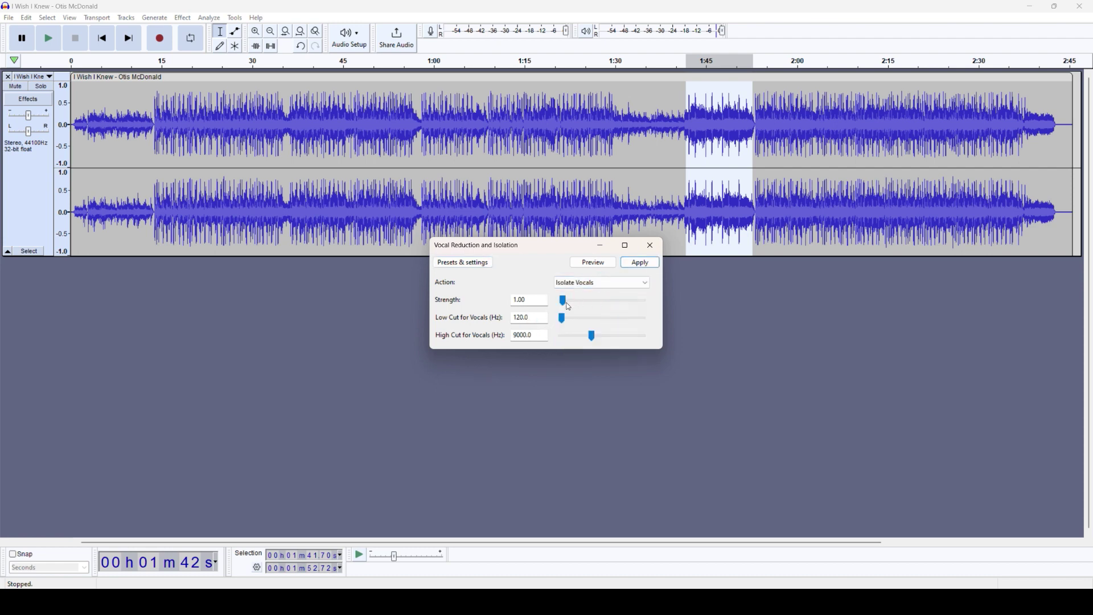
- Preview Isolate Vocals with strength raised to 5.60 and a higher low cut frequency
{"action": "left_click", "coordinate": [599, 267]}
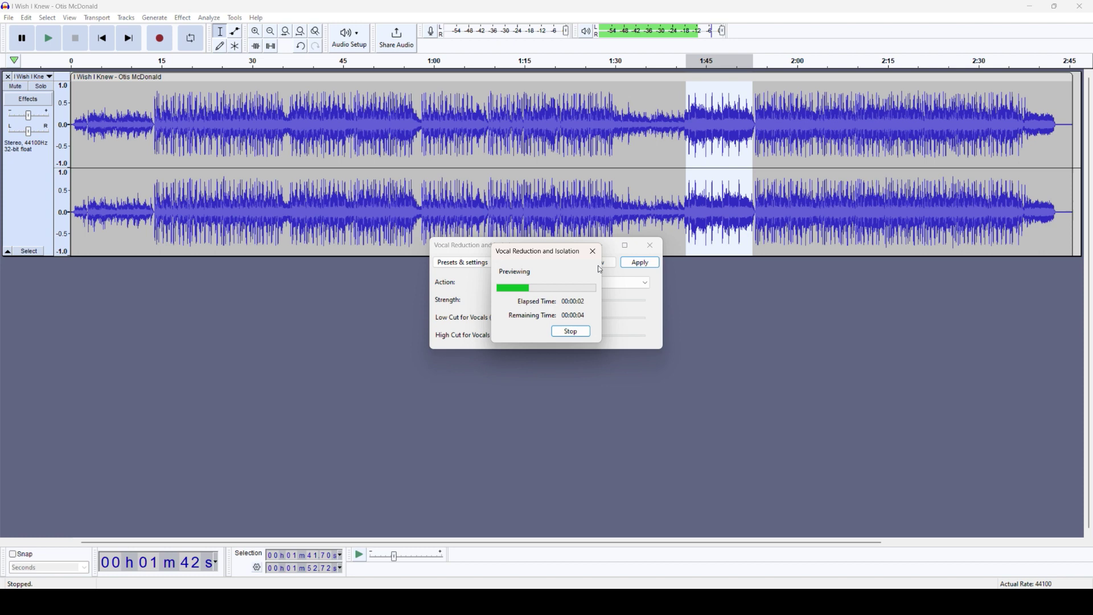
{"action": "left_click", "coordinate": [593, 251]}
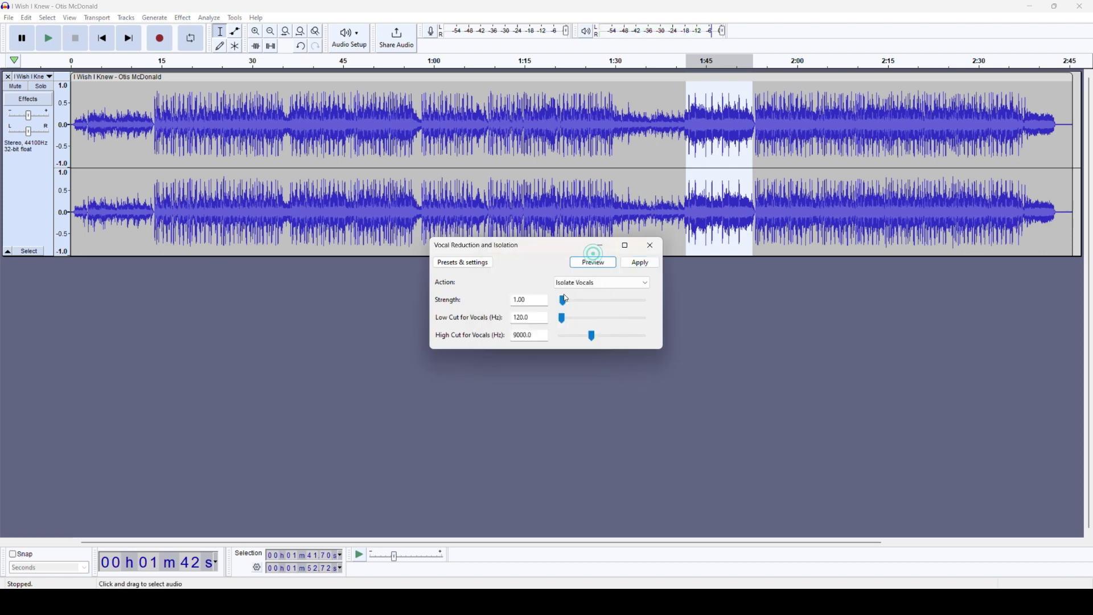
{"action": "left_click_drag", "start_coordinate": [564, 302], "coordinate": [569, 301]}
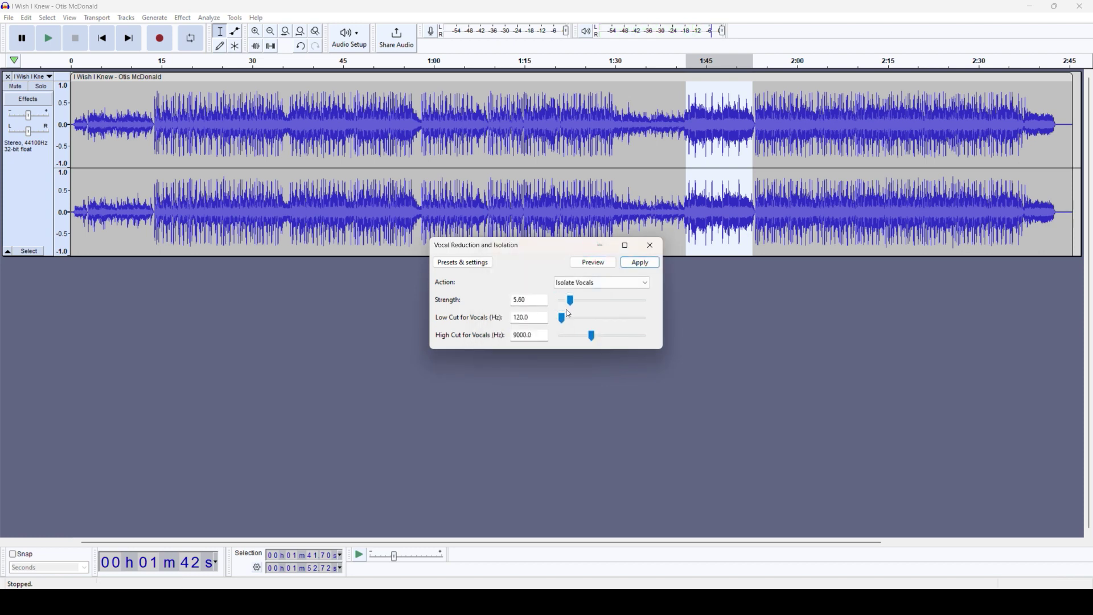
{"action": "left_click", "coordinate": [592, 264]}
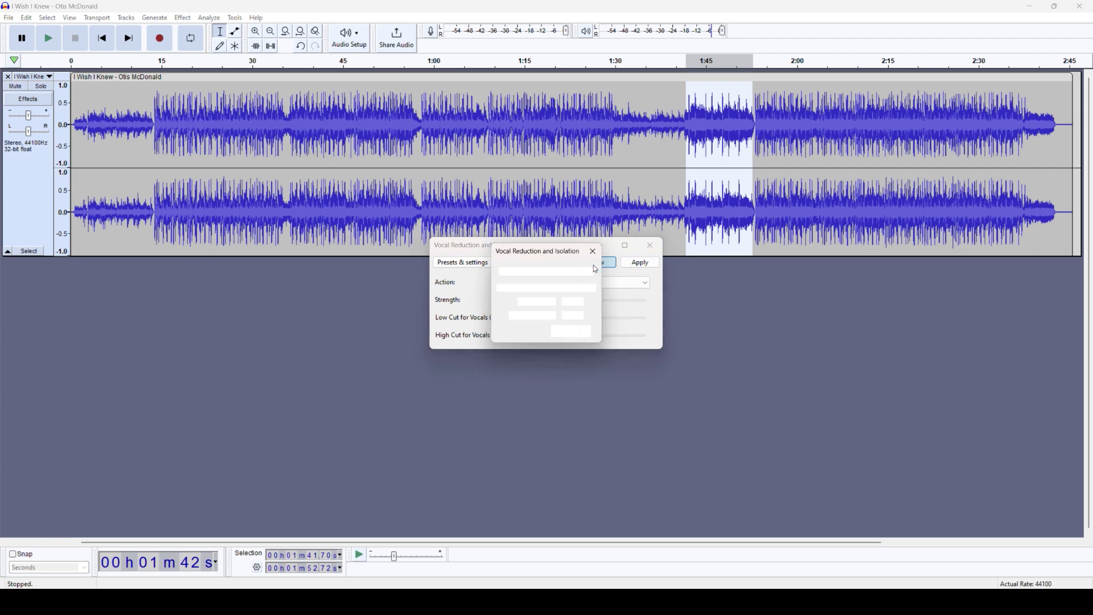
{"action": "left_click", "coordinate": [593, 253]}
{"action": "left_click_drag", "start_coordinate": [571, 319], "coordinate": [593, 318]}
{"action": "left_click", "coordinate": [593, 262]}
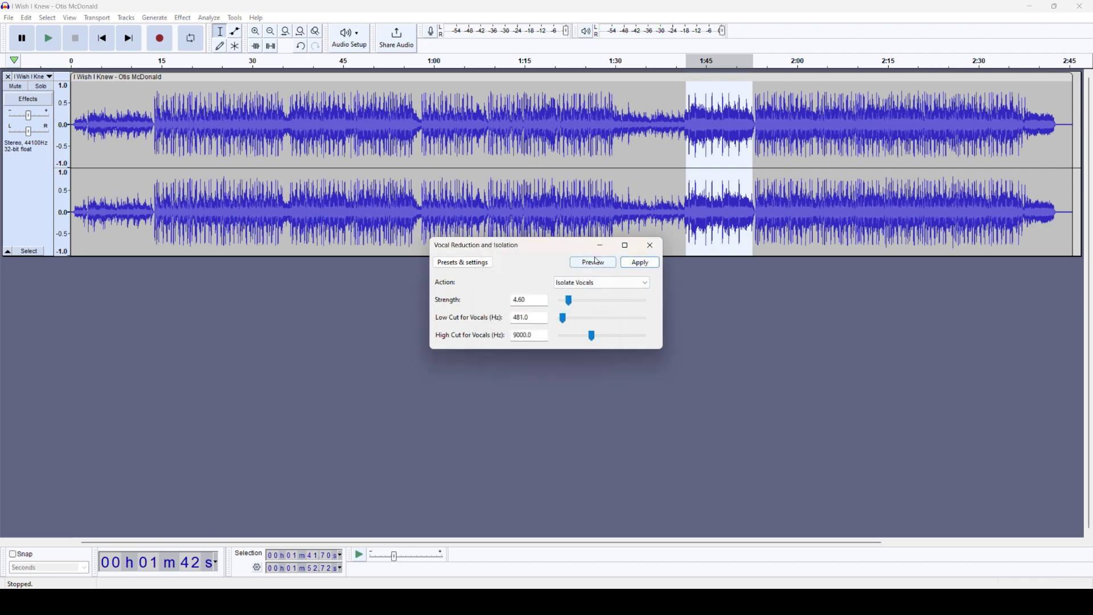
{"action": "left_click", "coordinate": [597, 263]}
{"action": "left_click", "coordinate": [593, 251]}
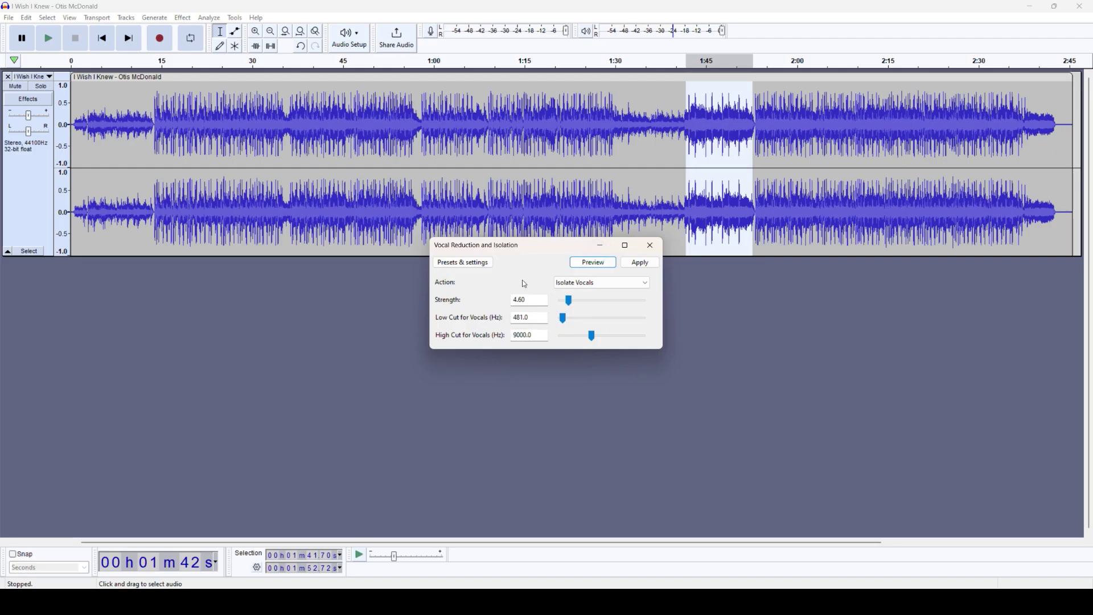
- Restore factory default settings, set the action to Isolate Vocals, and preview it
{"action": "left_click", "coordinate": [461, 262]}
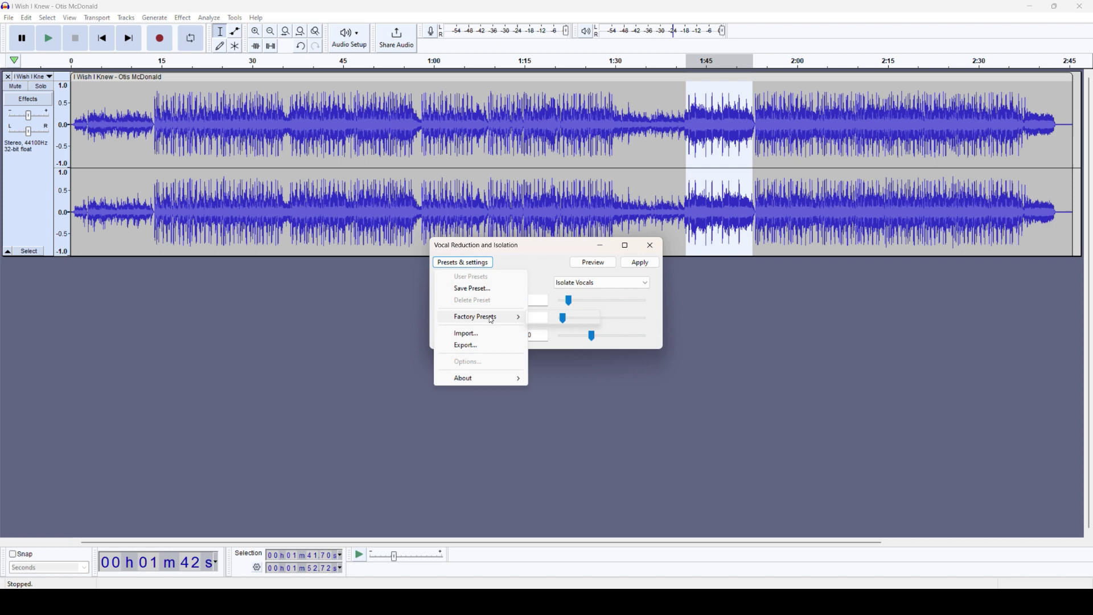
{"action": "left_click", "coordinate": [561, 317]}
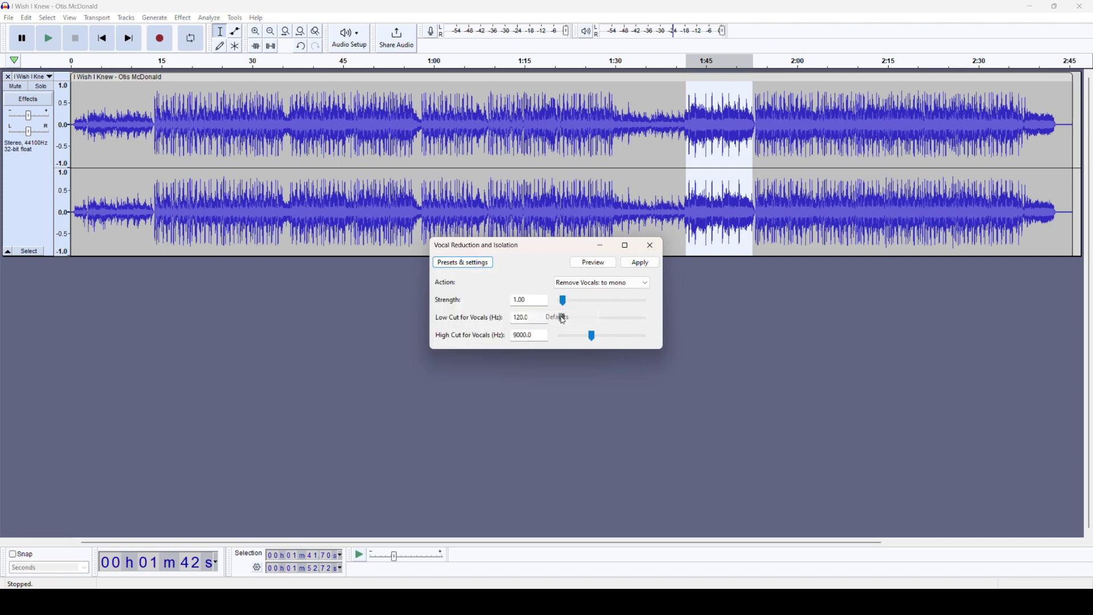
{"action": "left_click", "coordinate": [593, 287]}
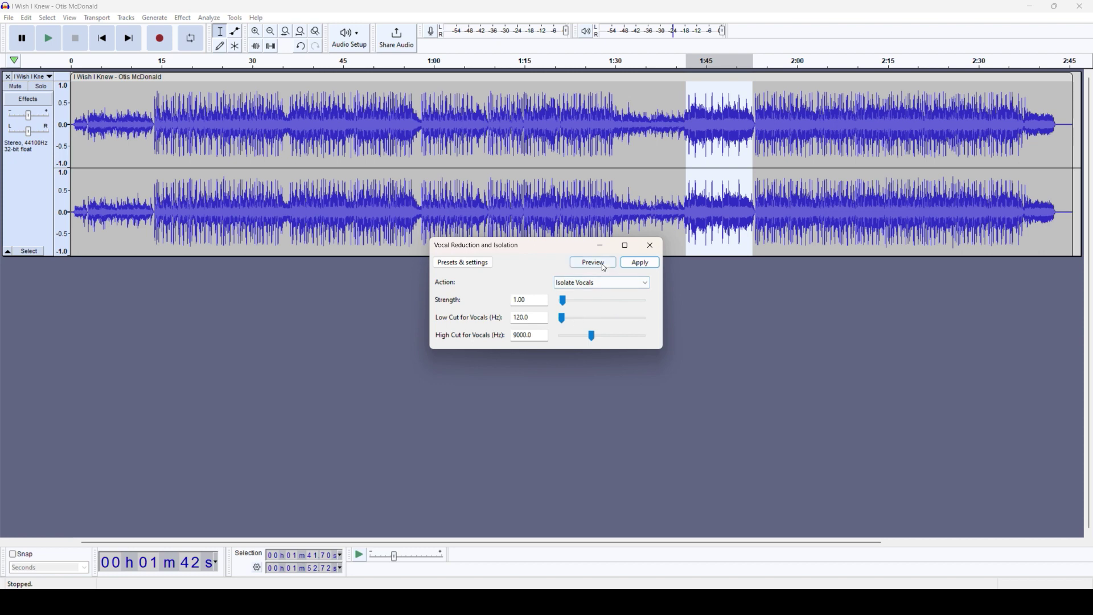
{"action": "left_click", "coordinate": [602, 265]}
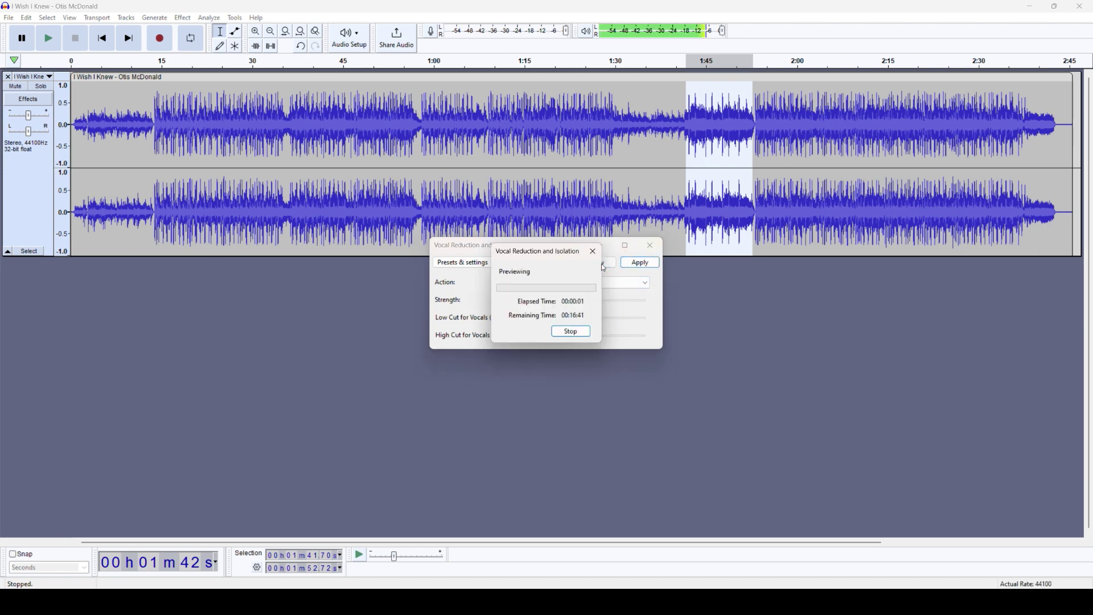
- Apply Isolate Vocals to 1:42–1:53, repeat it on the full track, then cue playback near 1:38
{"action": "left_click", "coordinate": [641, 262]}
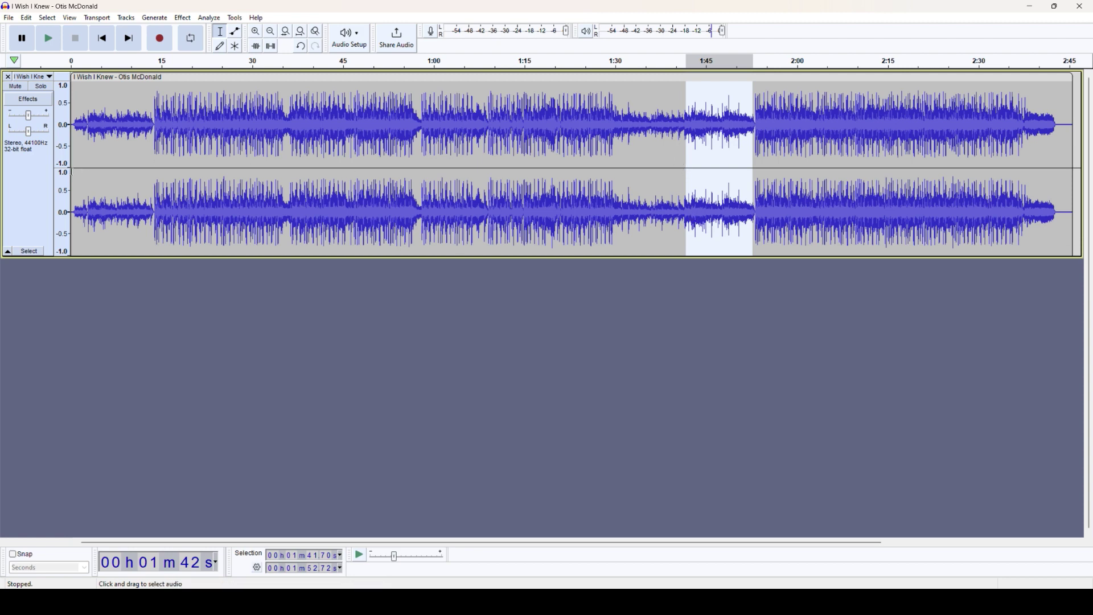
{"action": "left_click", "coordinate": [36, 181]}
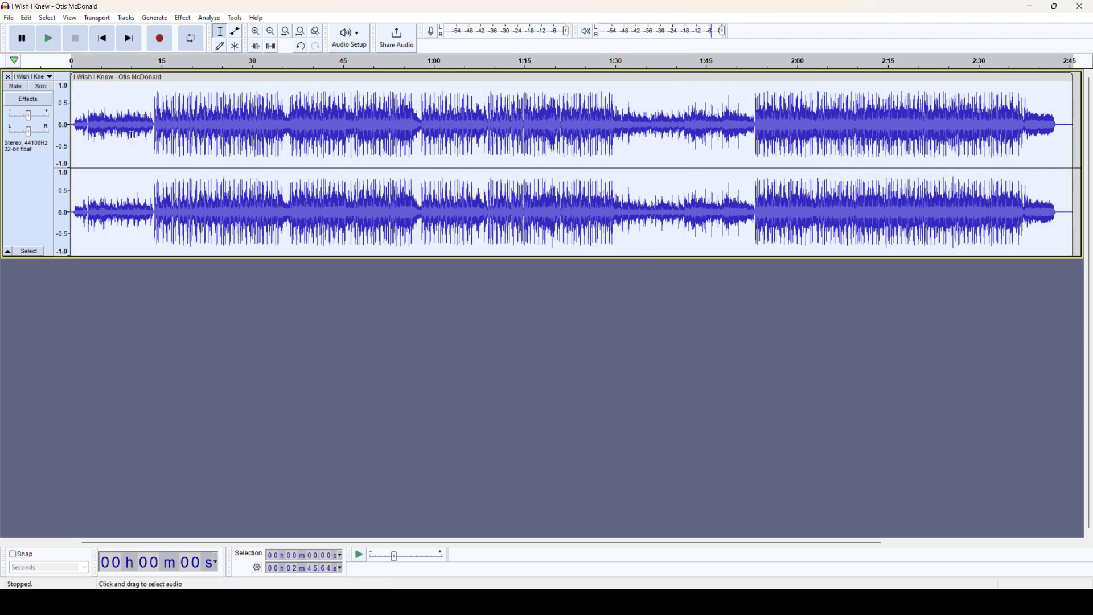
{"action": "left_click", "coordinate": [184, 19]}
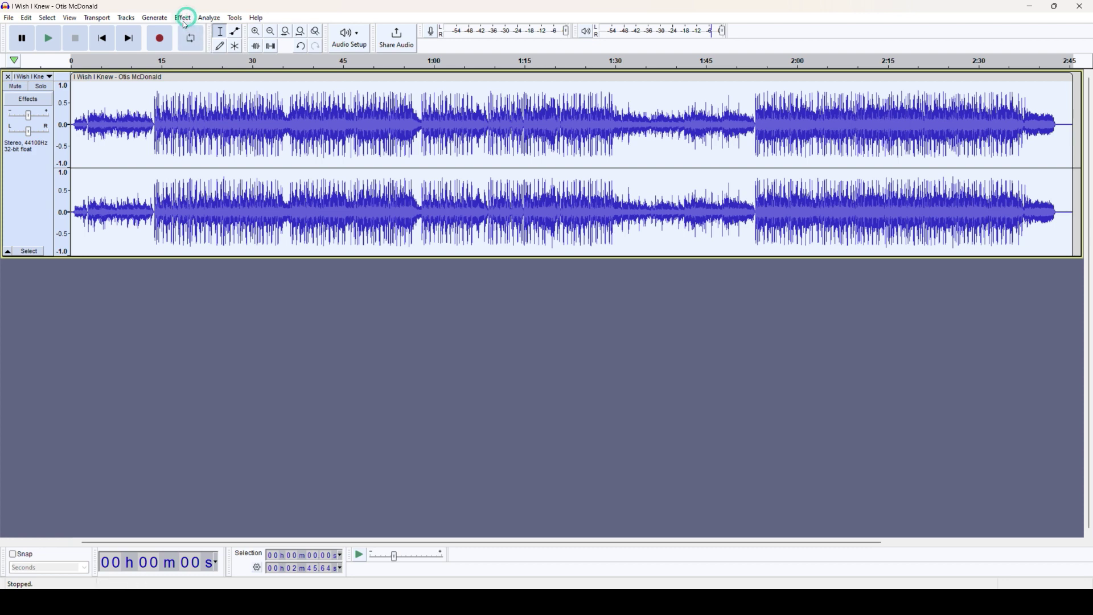
{"action": "left_click", "coordinate": [201, 64]}
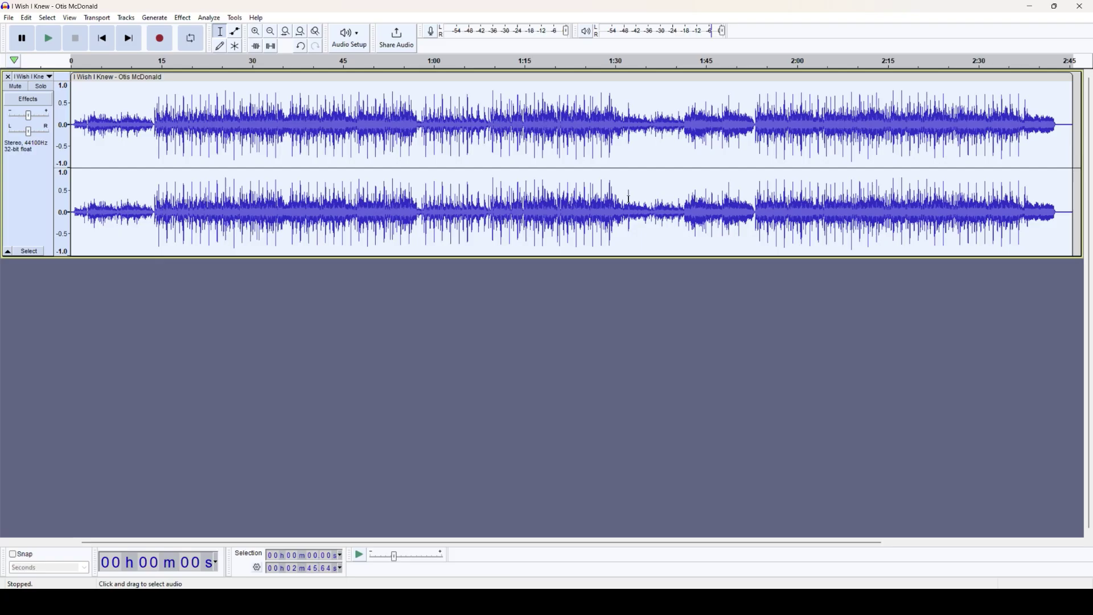
{"action": "left_click", "coordinate": [667, 203]}
{"action": "key", "text": "space"}
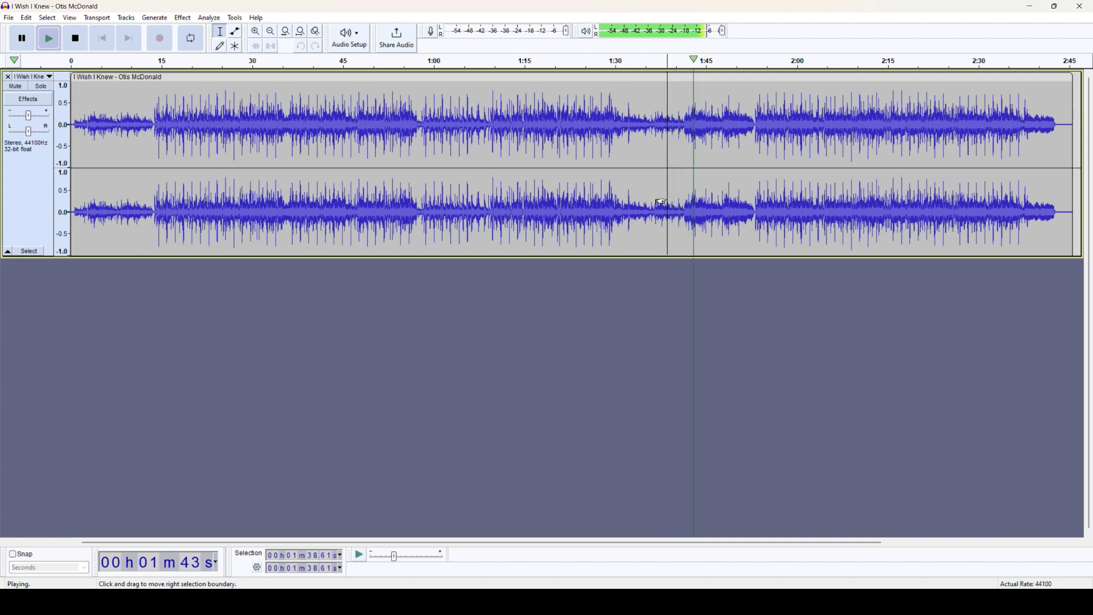
{"action": "key", "text": "space"}
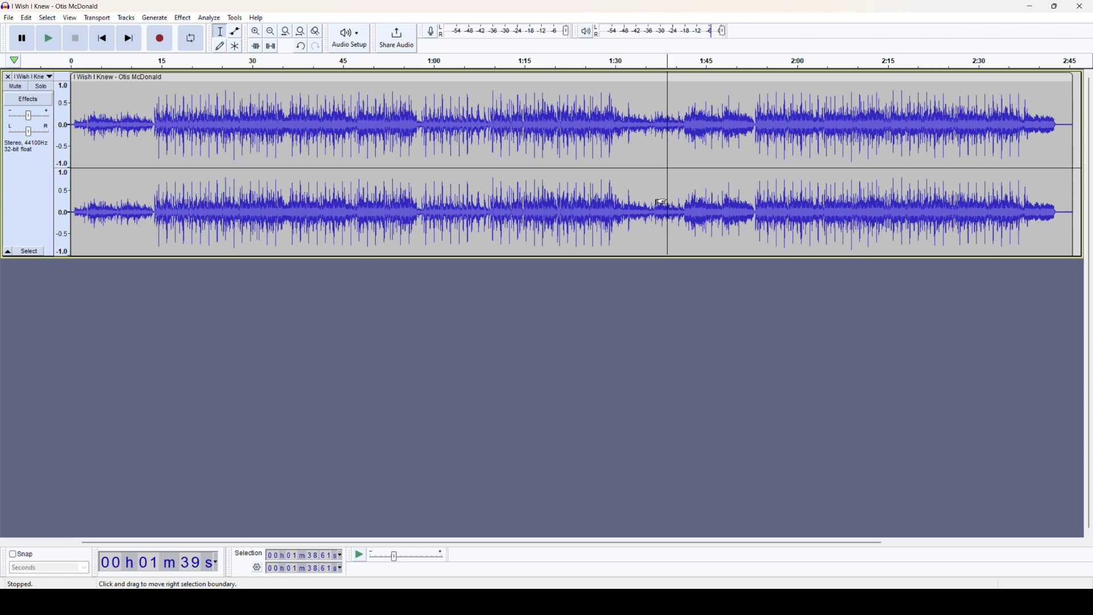